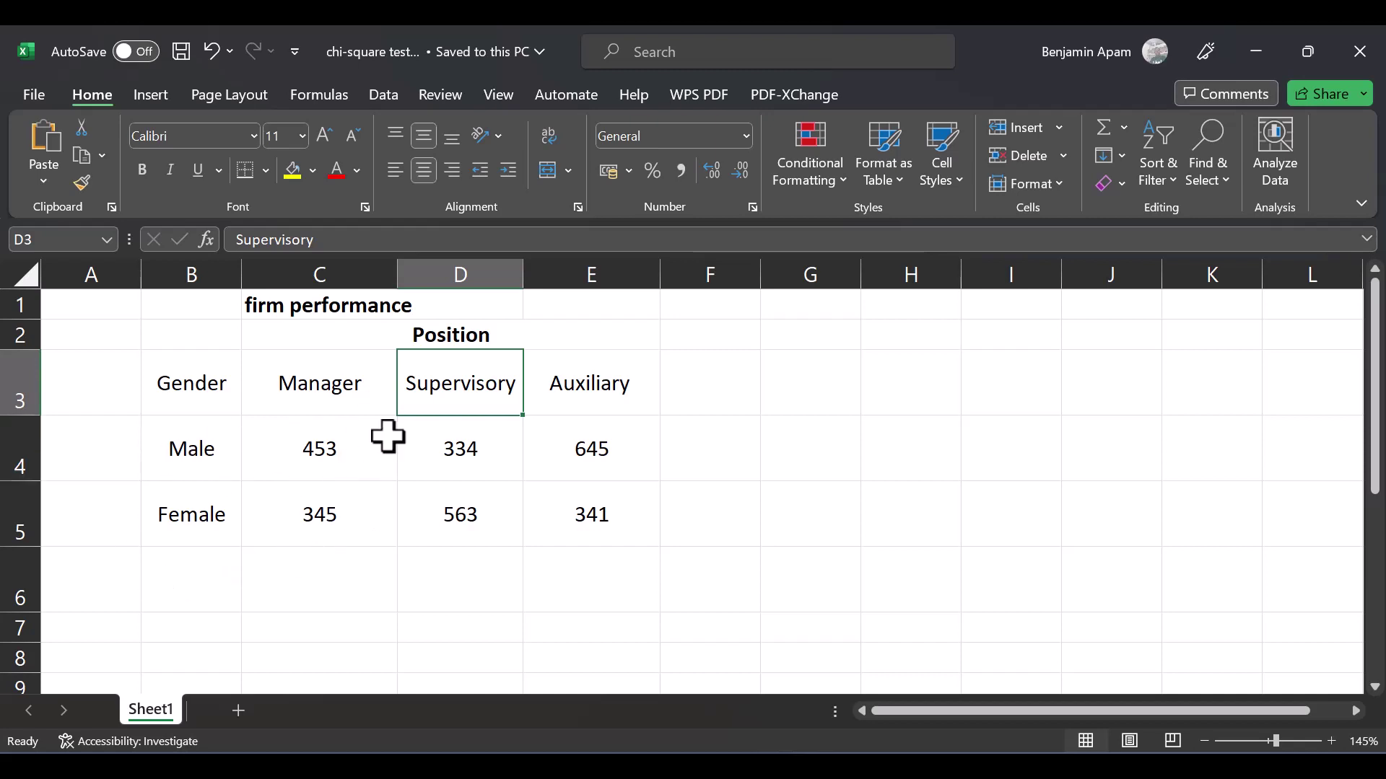
- Add the label "total" in B6 below Female and in F3 beside Auxiliary
left_click(225, 568)
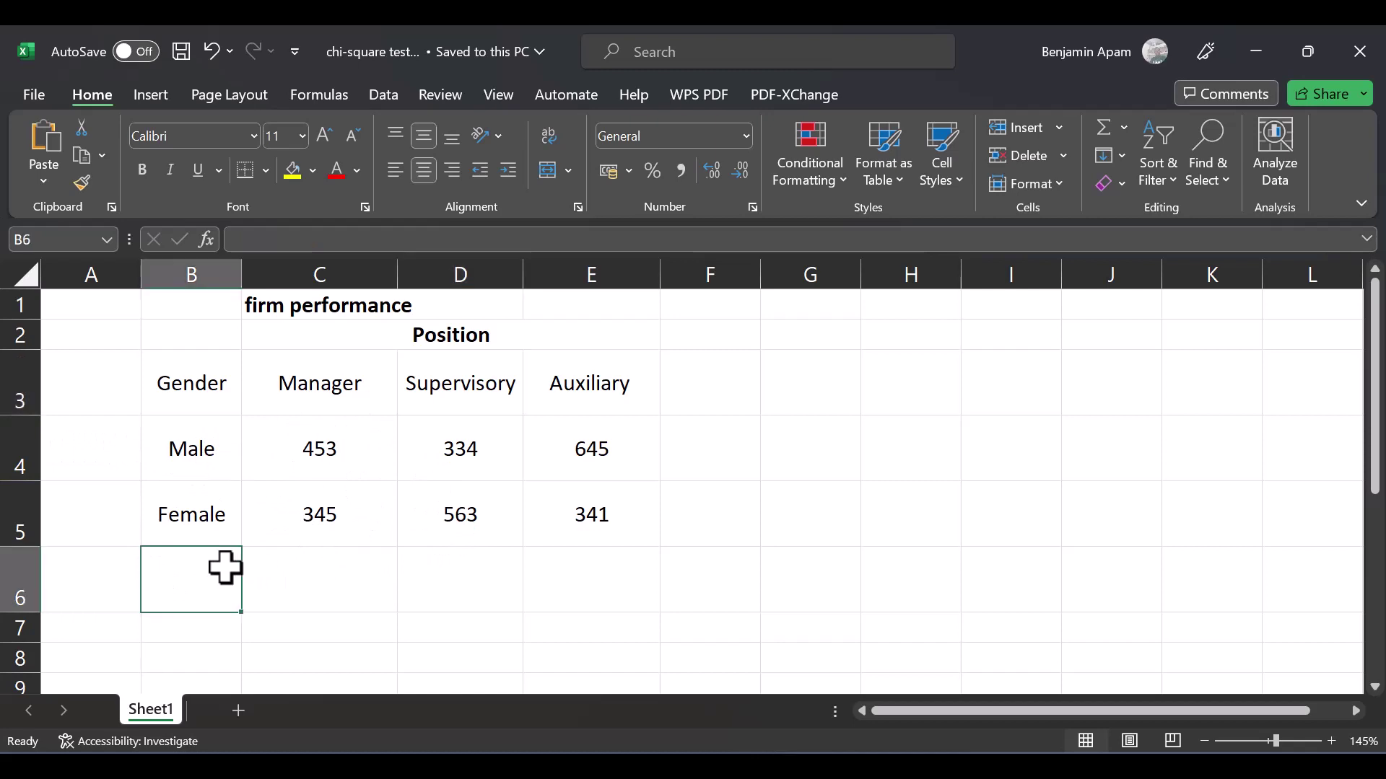
left_click(705, 377)
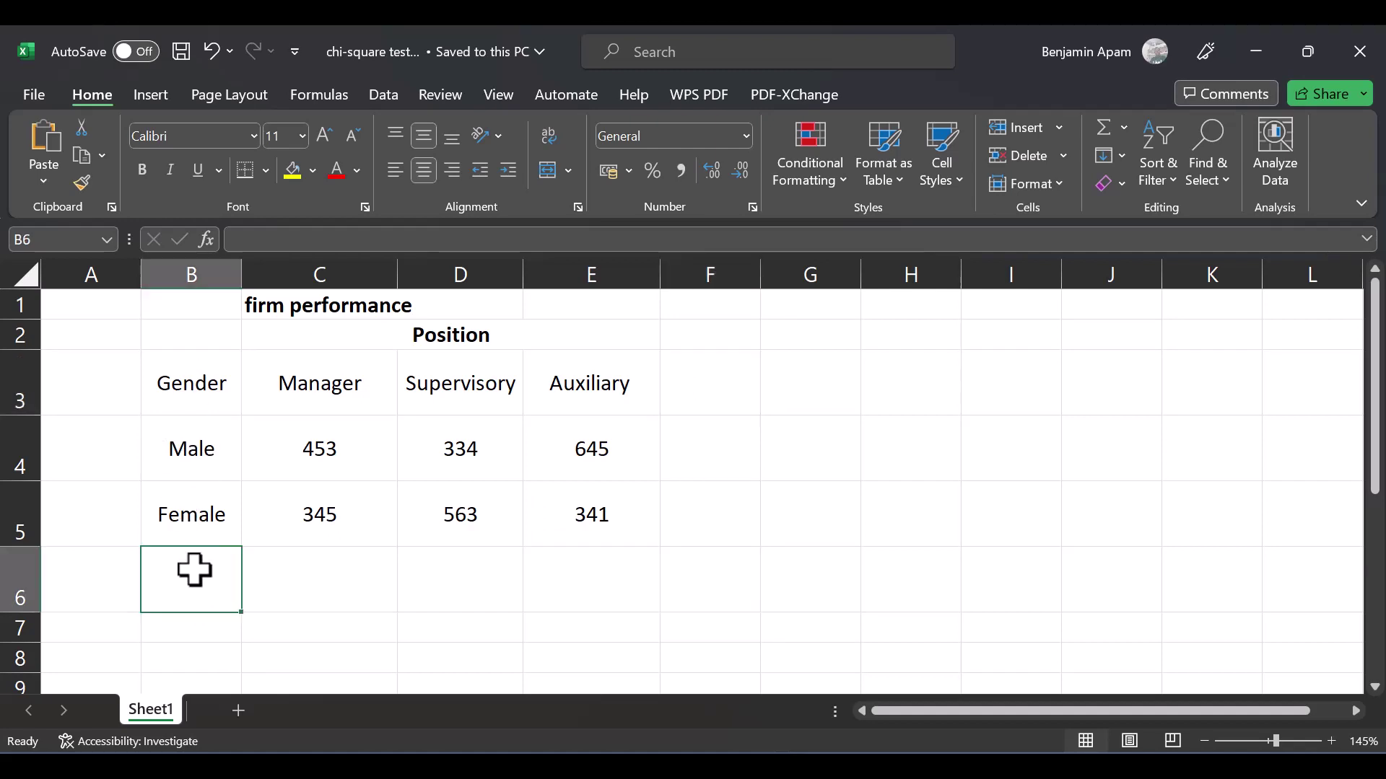
left_click(189, 573)
type("total")
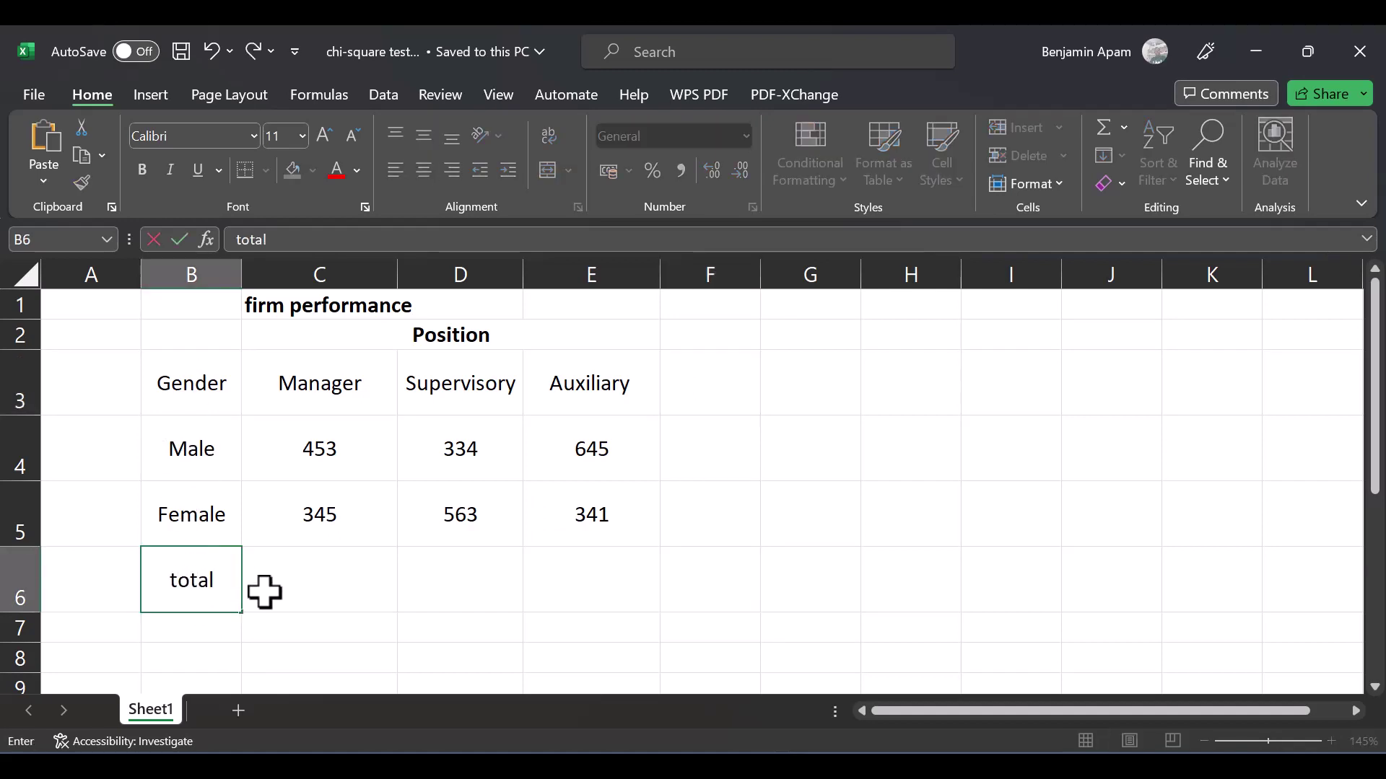
left_click(264, 592)
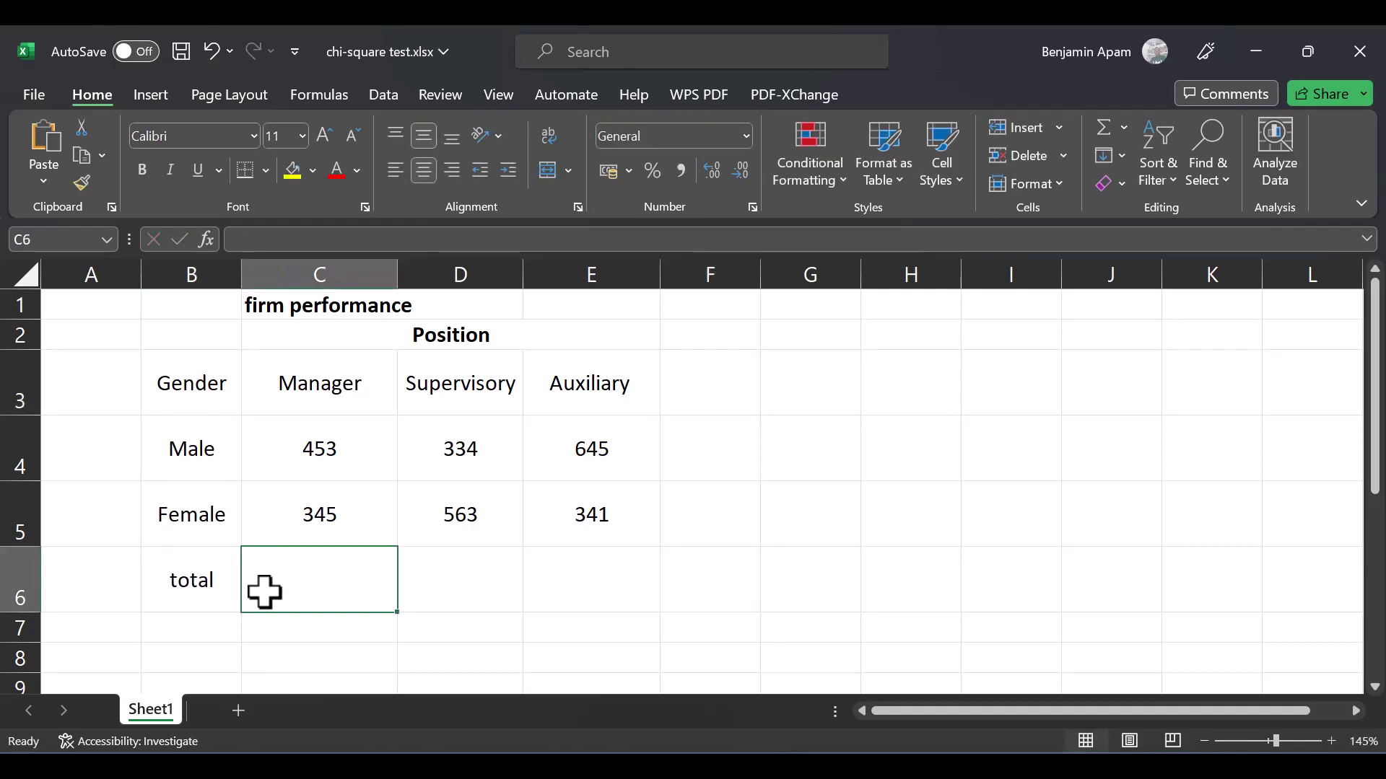
left_click(709, 395)
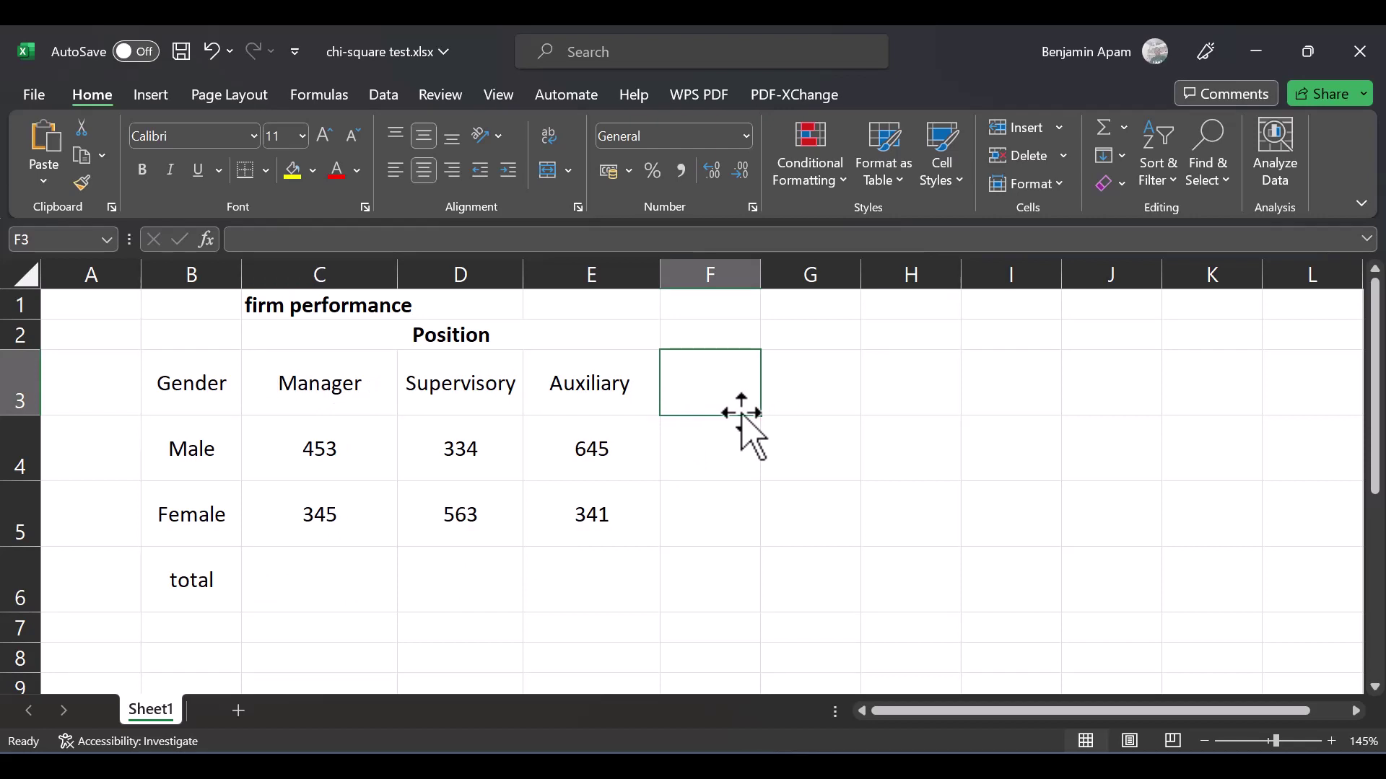
type("total")
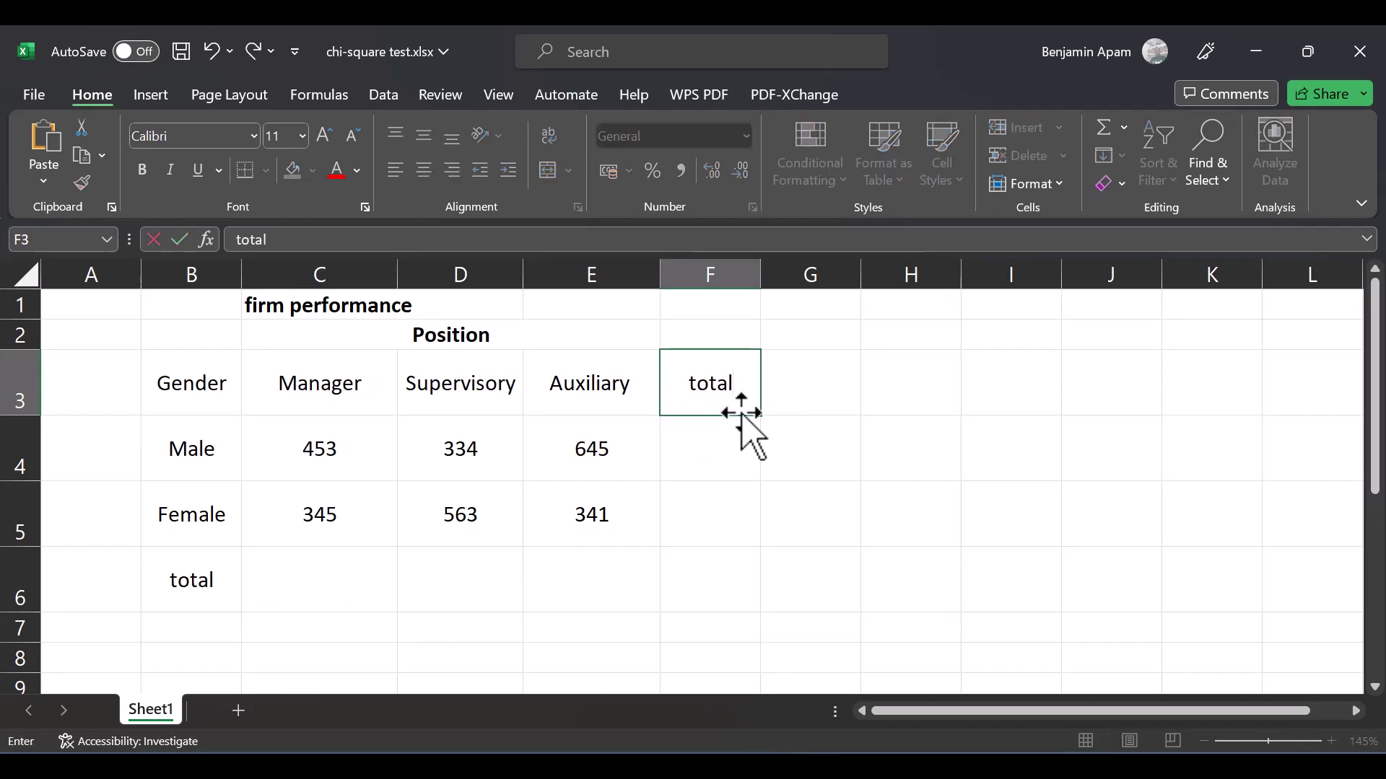
key("Return")
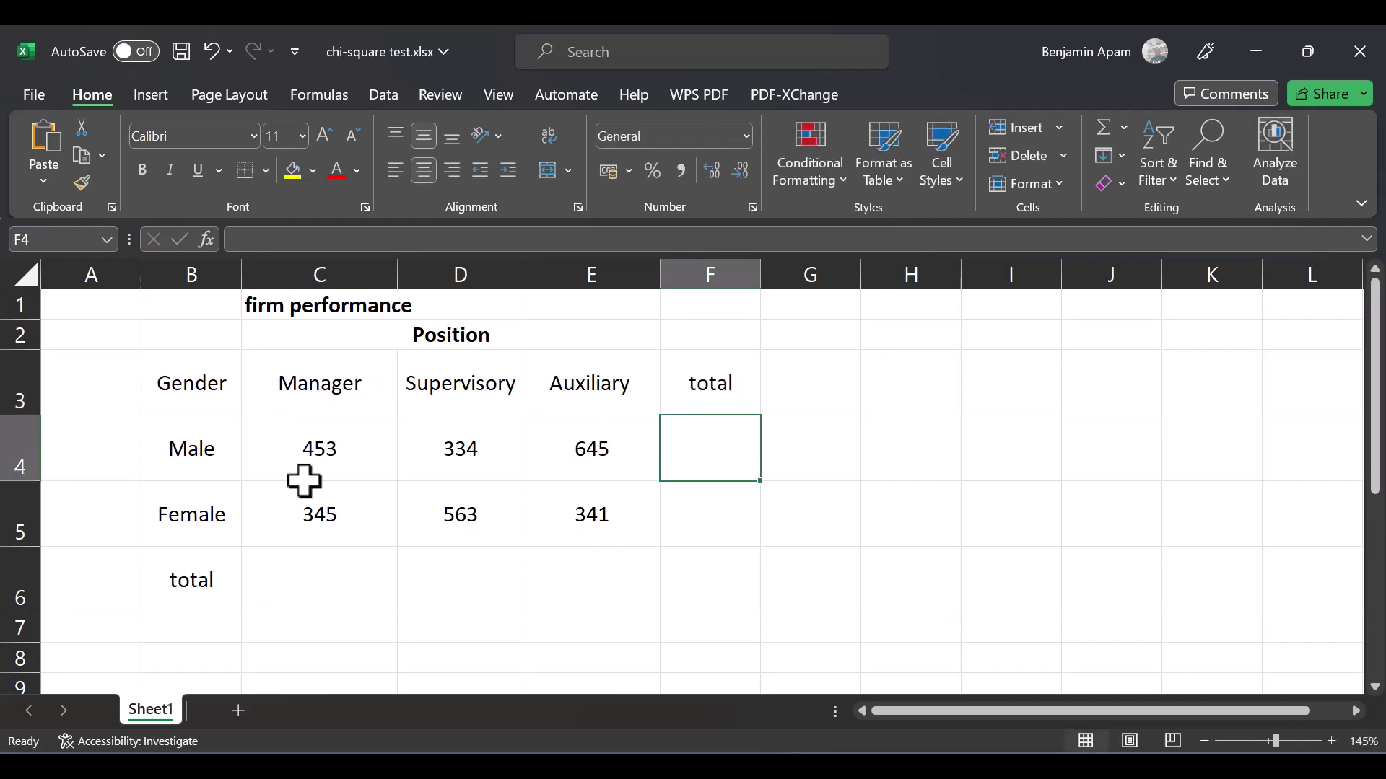
left_click_drag(320, 451, 686, 455)
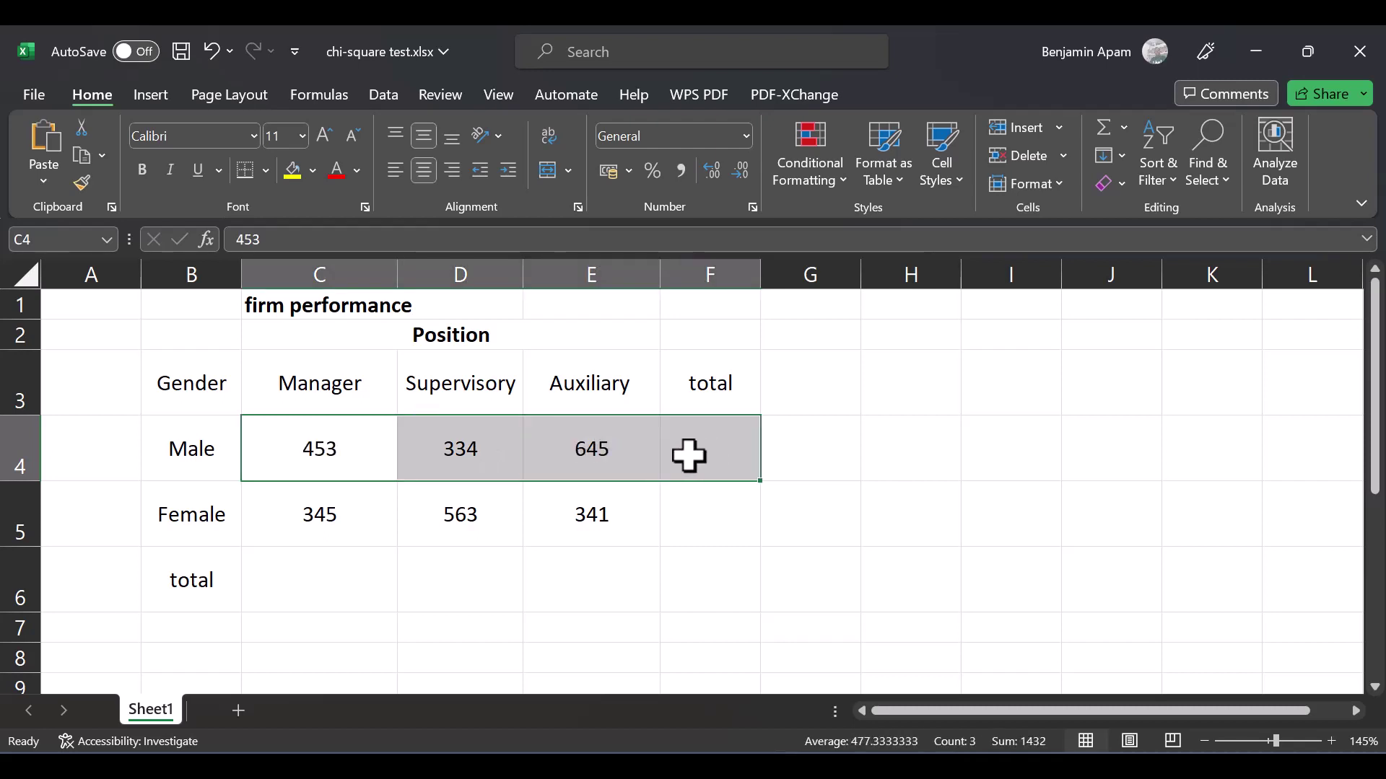
left_click_drag(328, 451, 321, 577)
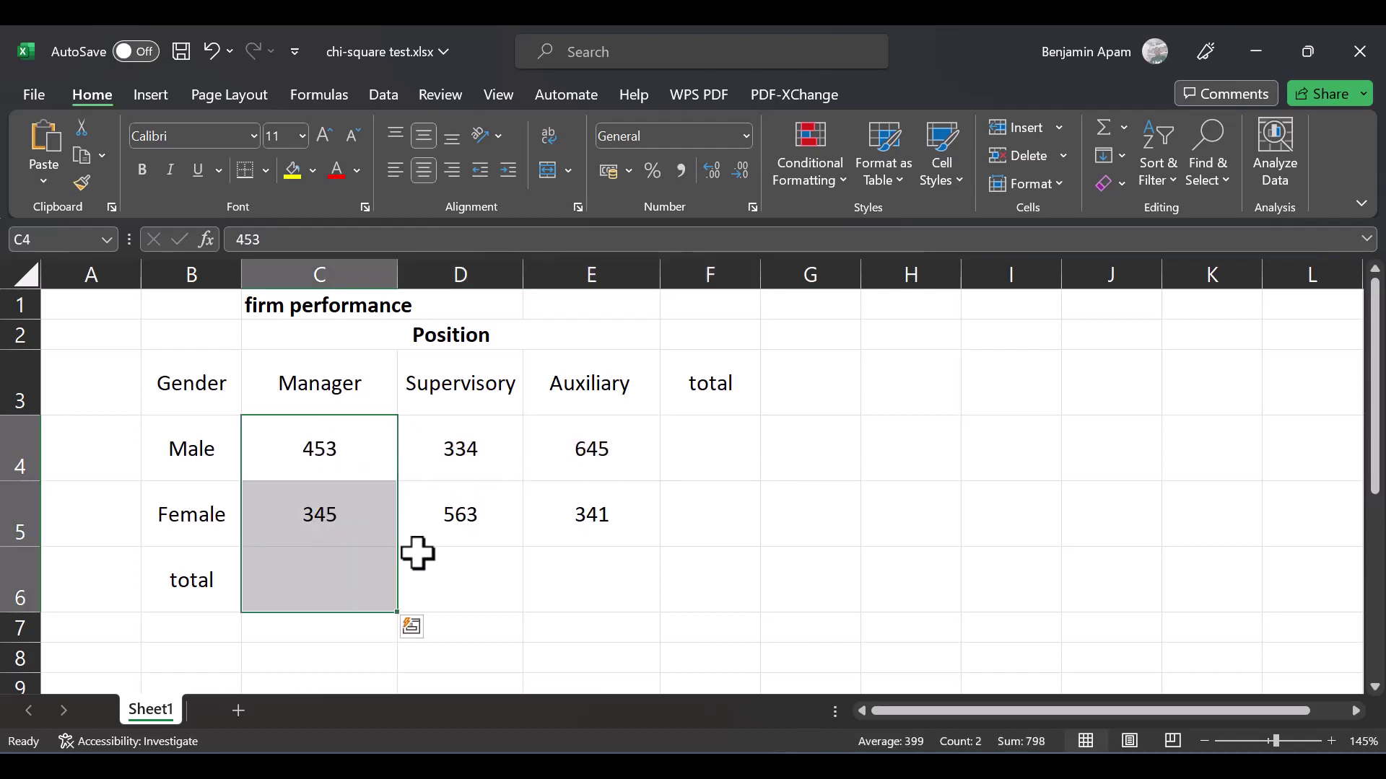
left_click(736, 459)
- Calculate the Manager column total in C6 with the formula =SUM(C4:C5)
left_click(303, 570)
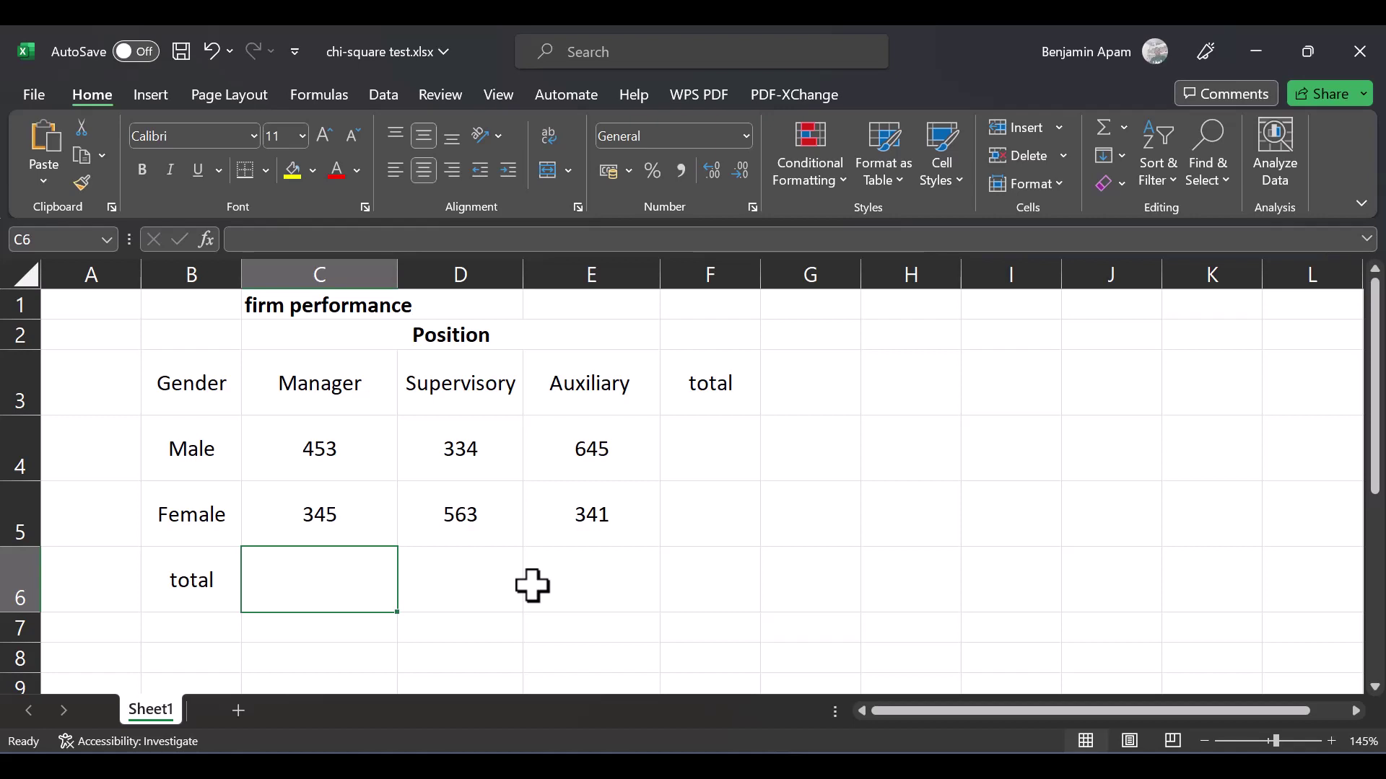
type("=")
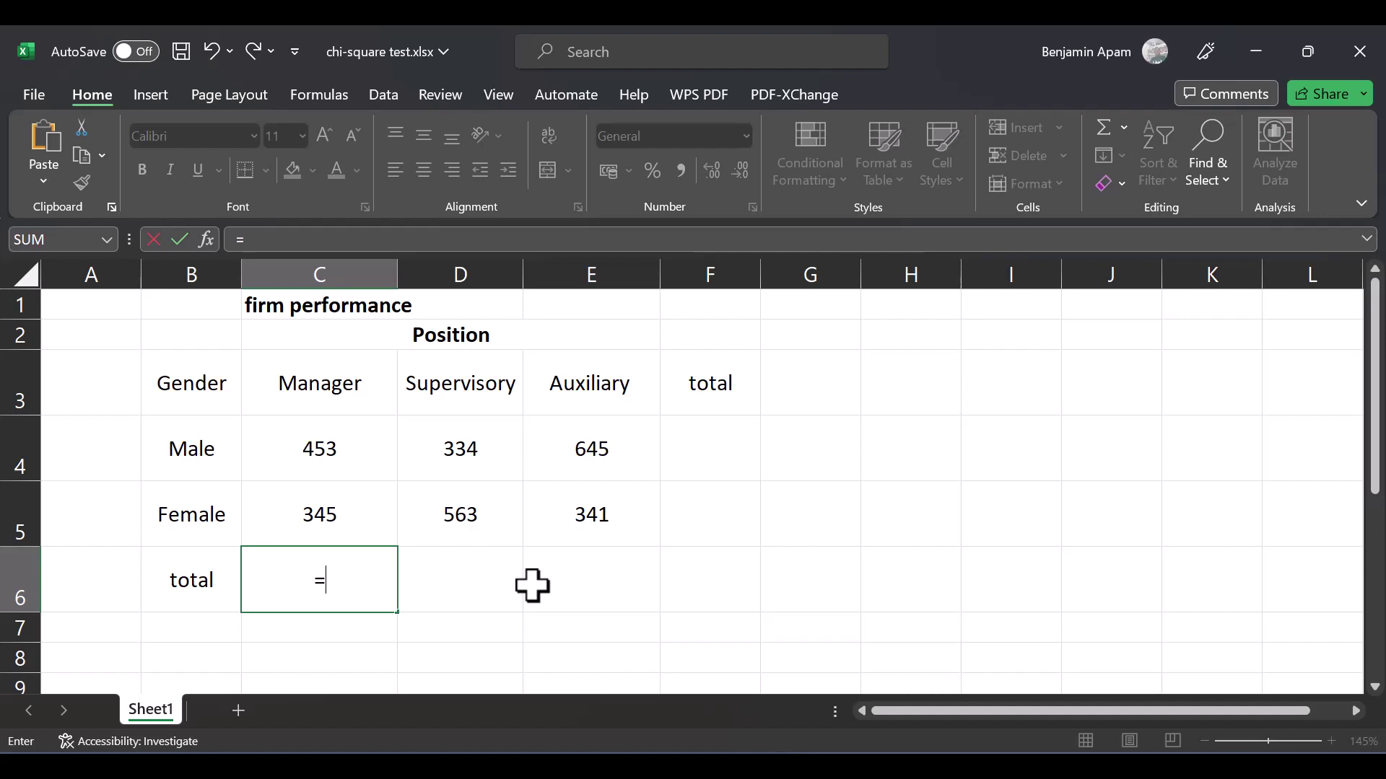
type("sum")
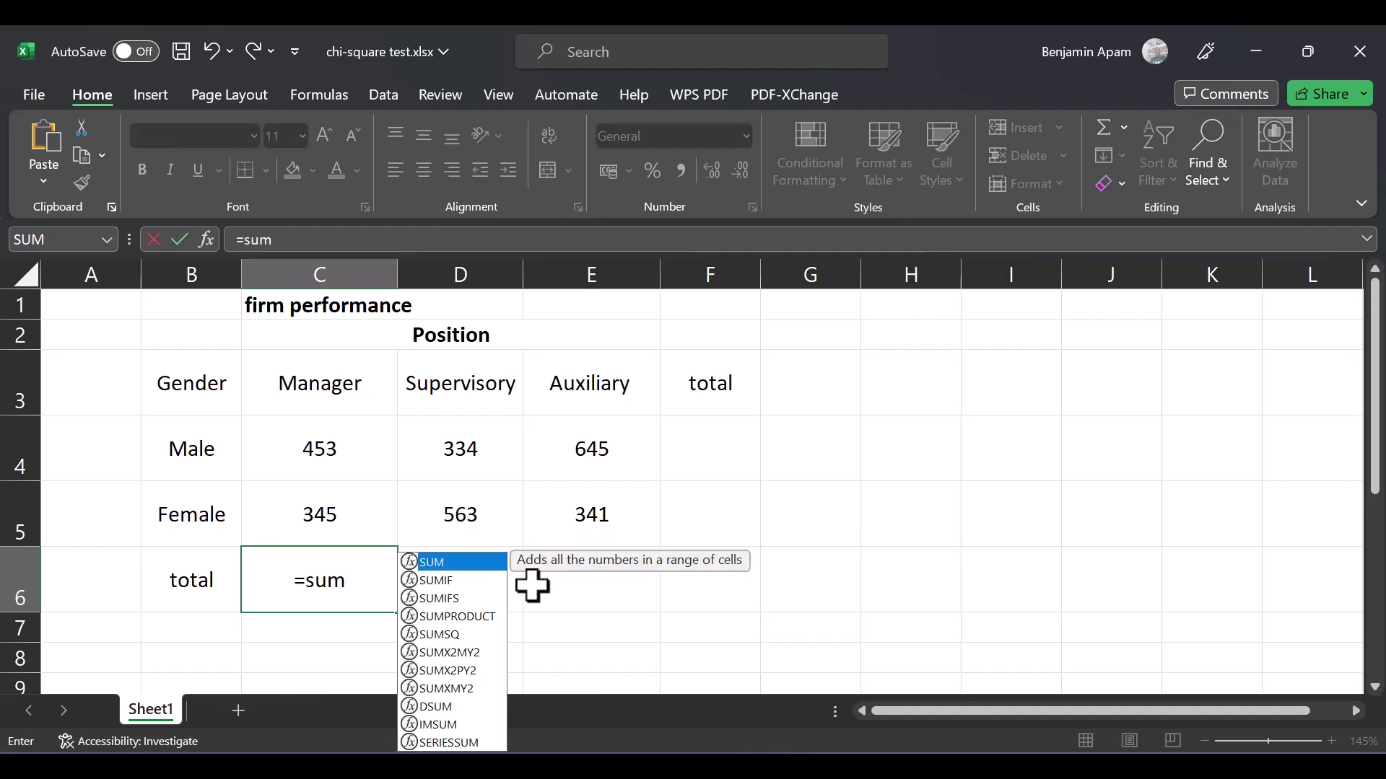
key("Tab")
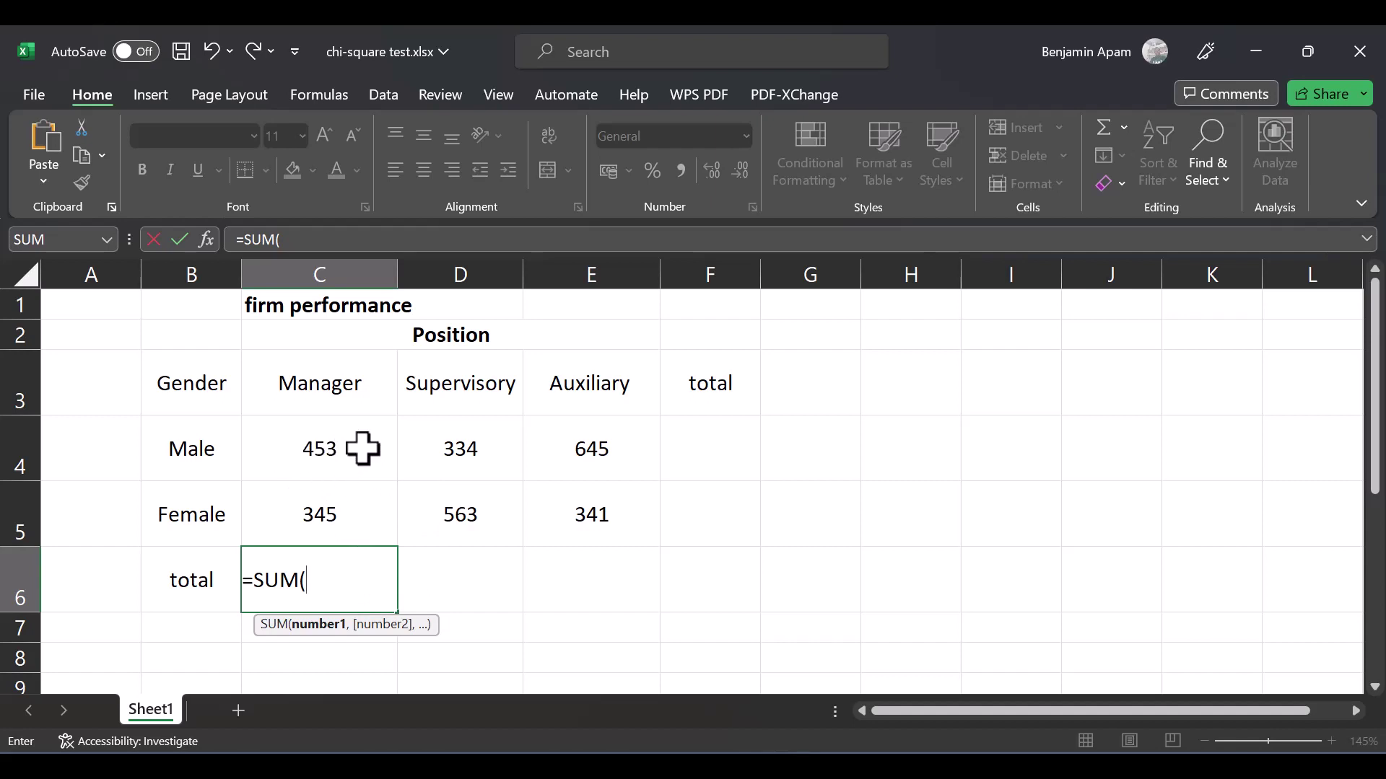
left_click(344, 462)
left_click_drag(342, 483, 340, 520)
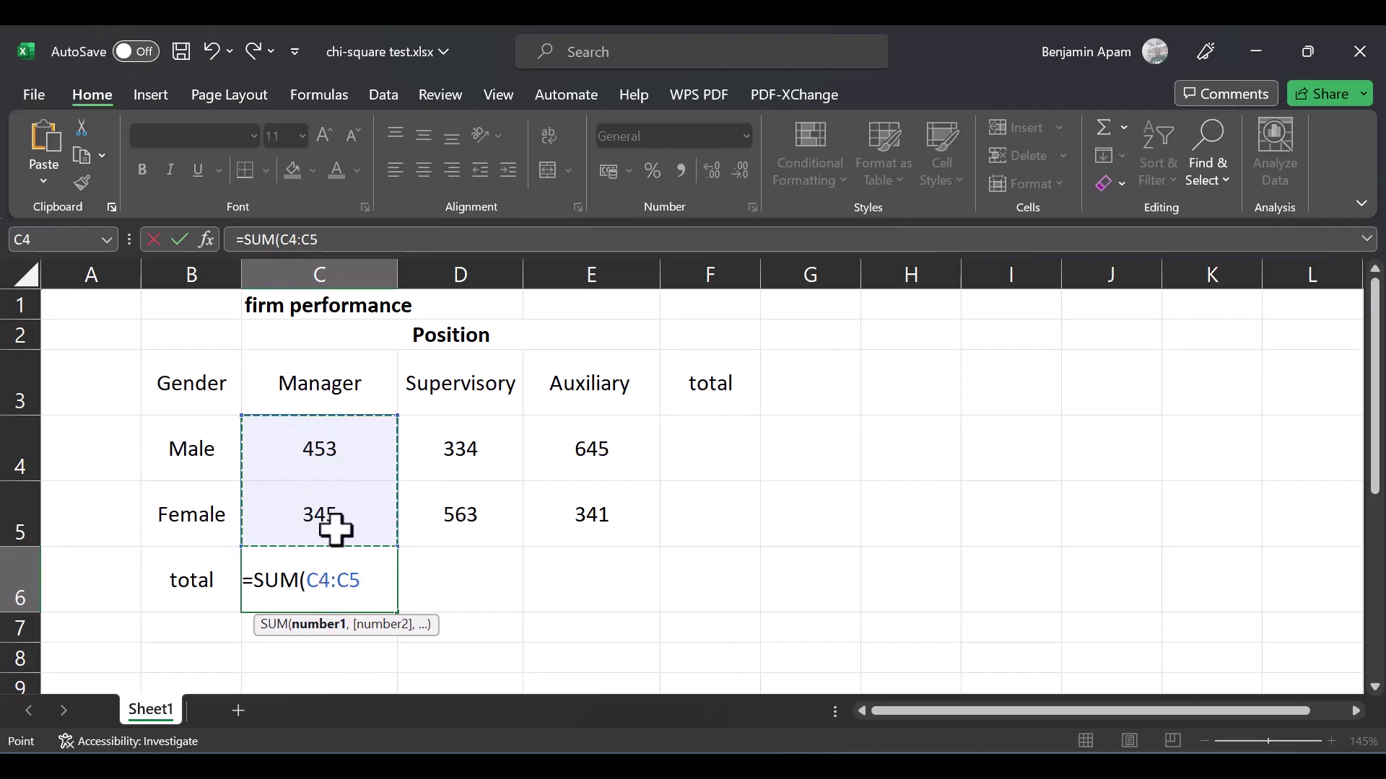
type(")")
key("Return")
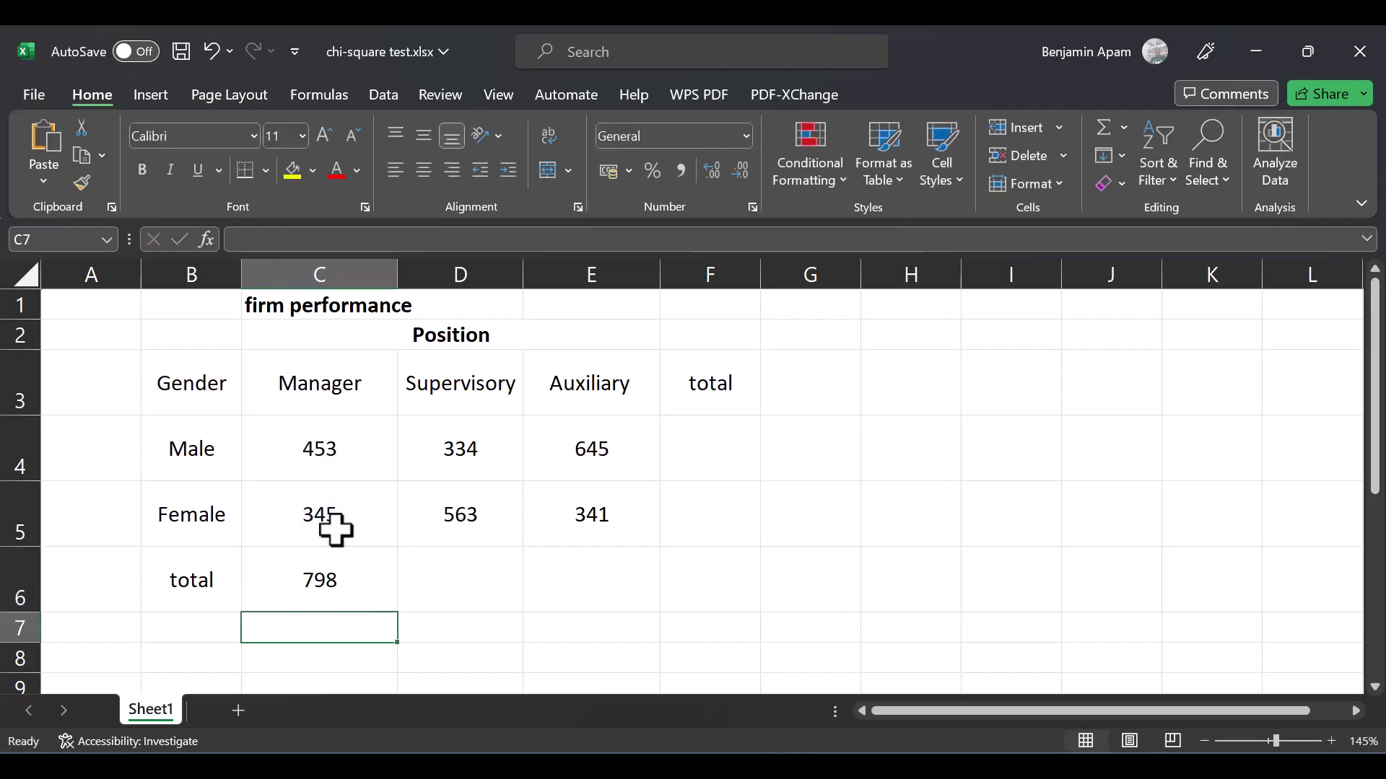
- Fill the Manager total formula from C6 across the total row through F6
left_click(320, 588)
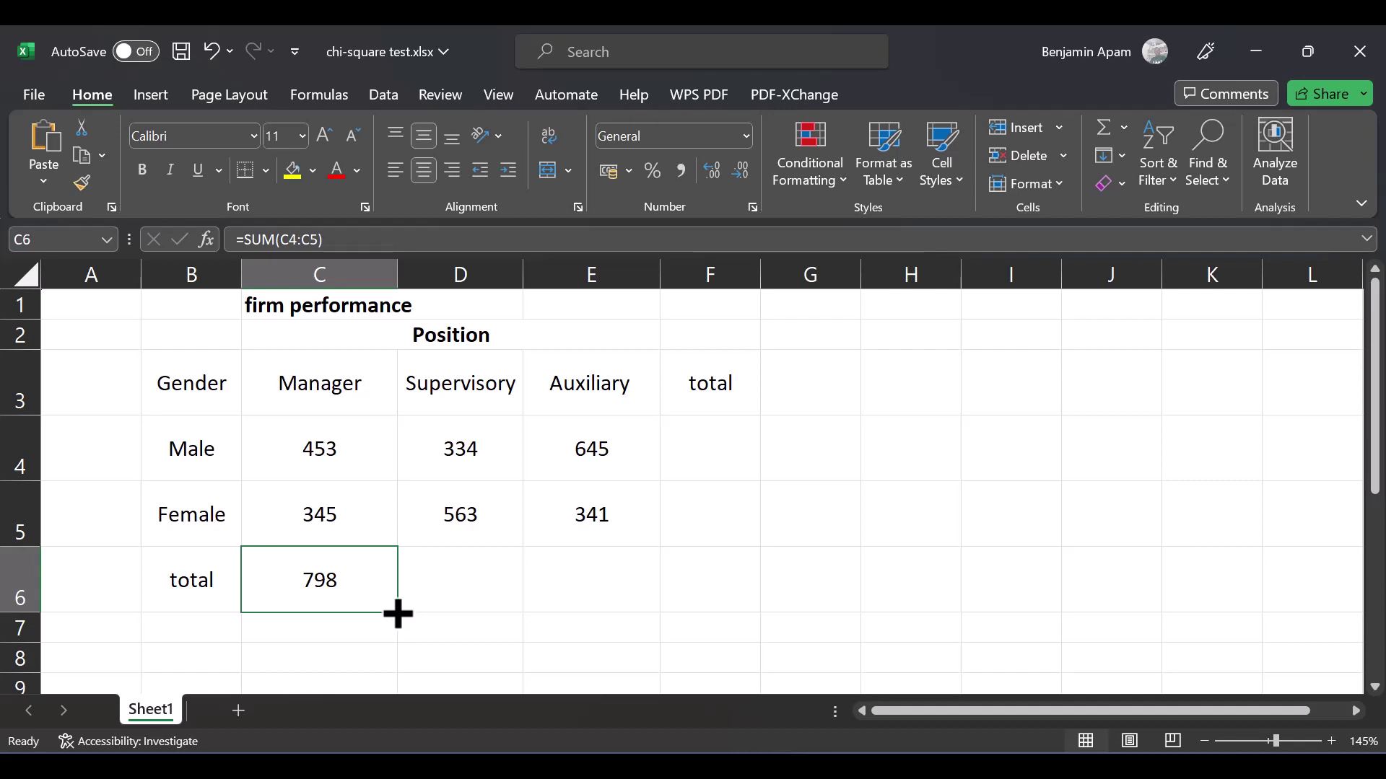
left_click_drag(398, 614, 730, 606)
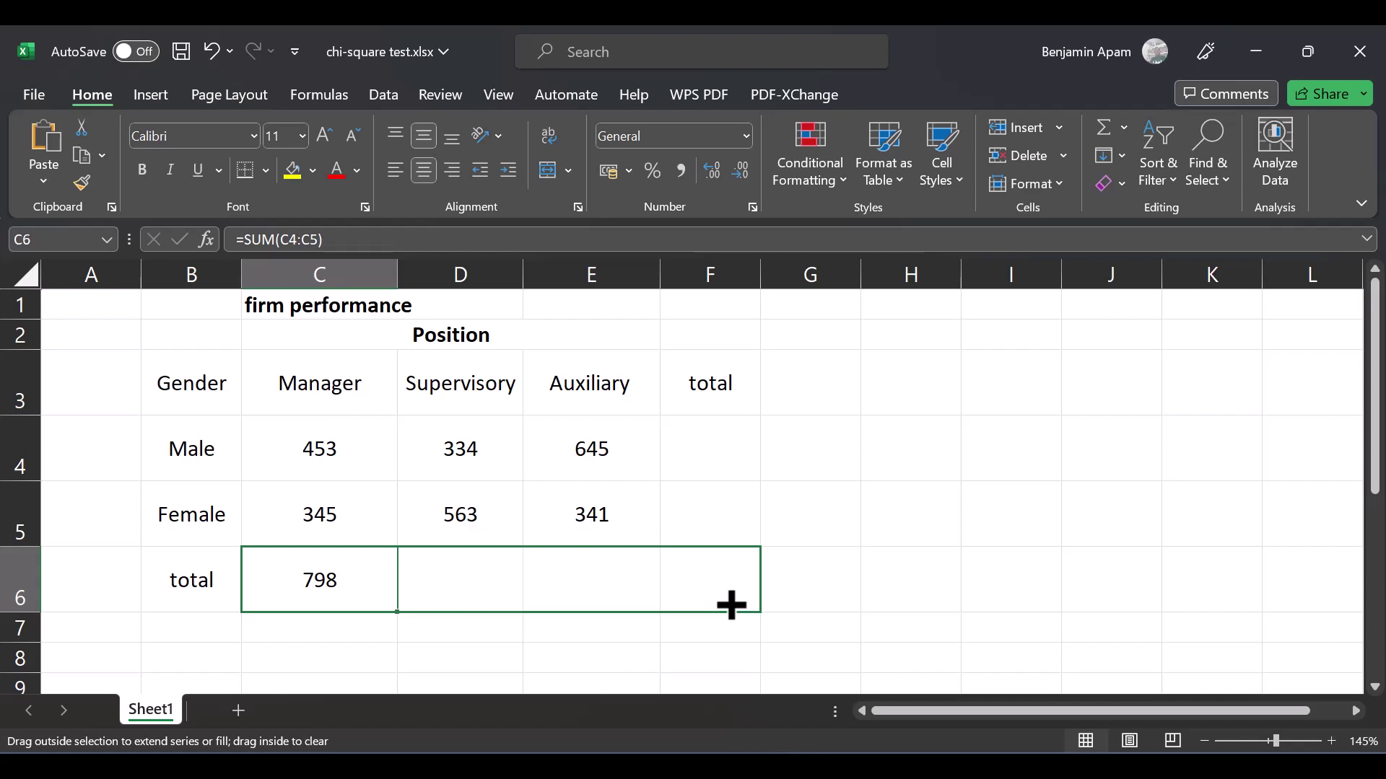
left_click_drag(731, 605, 729, 603)
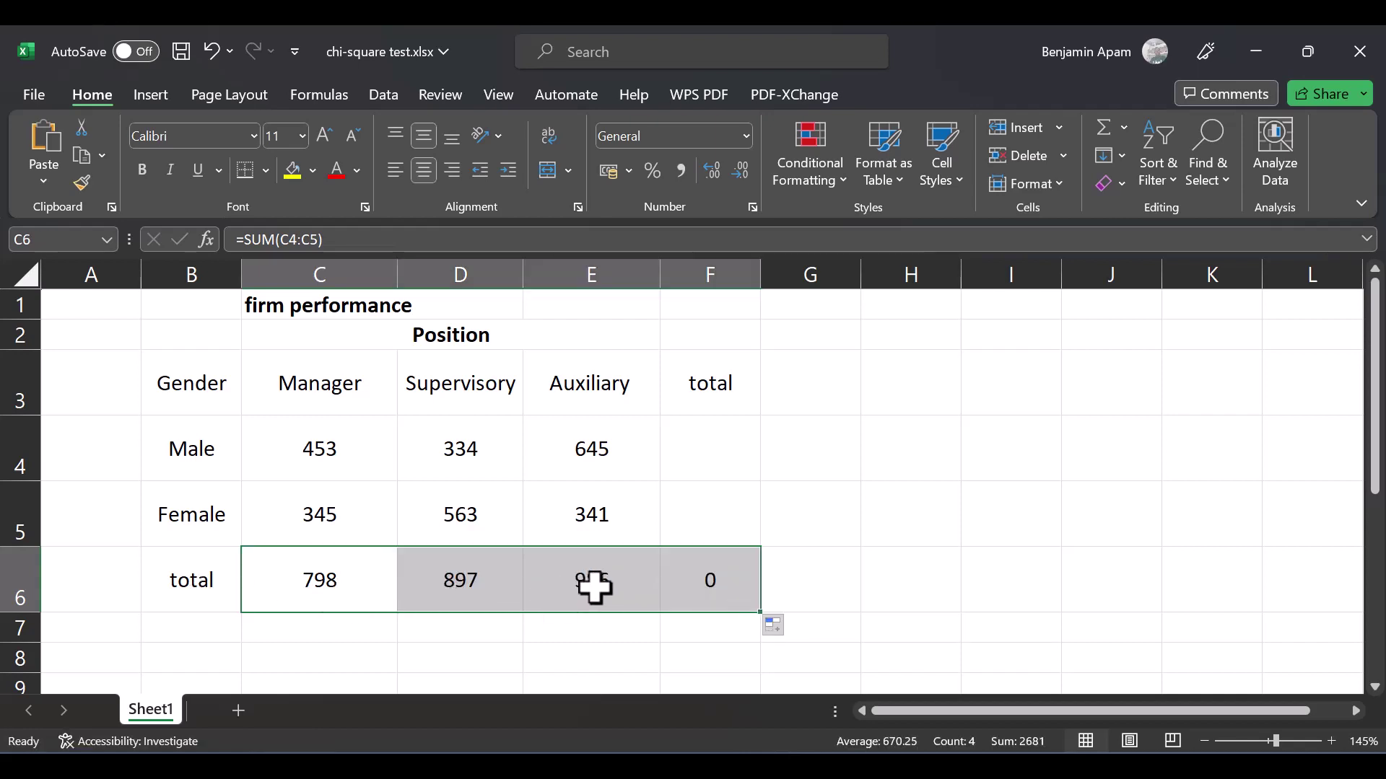
- Use AutoSum on the Male row, C4:F4, to place its row total in F4
left_click(734, 477)
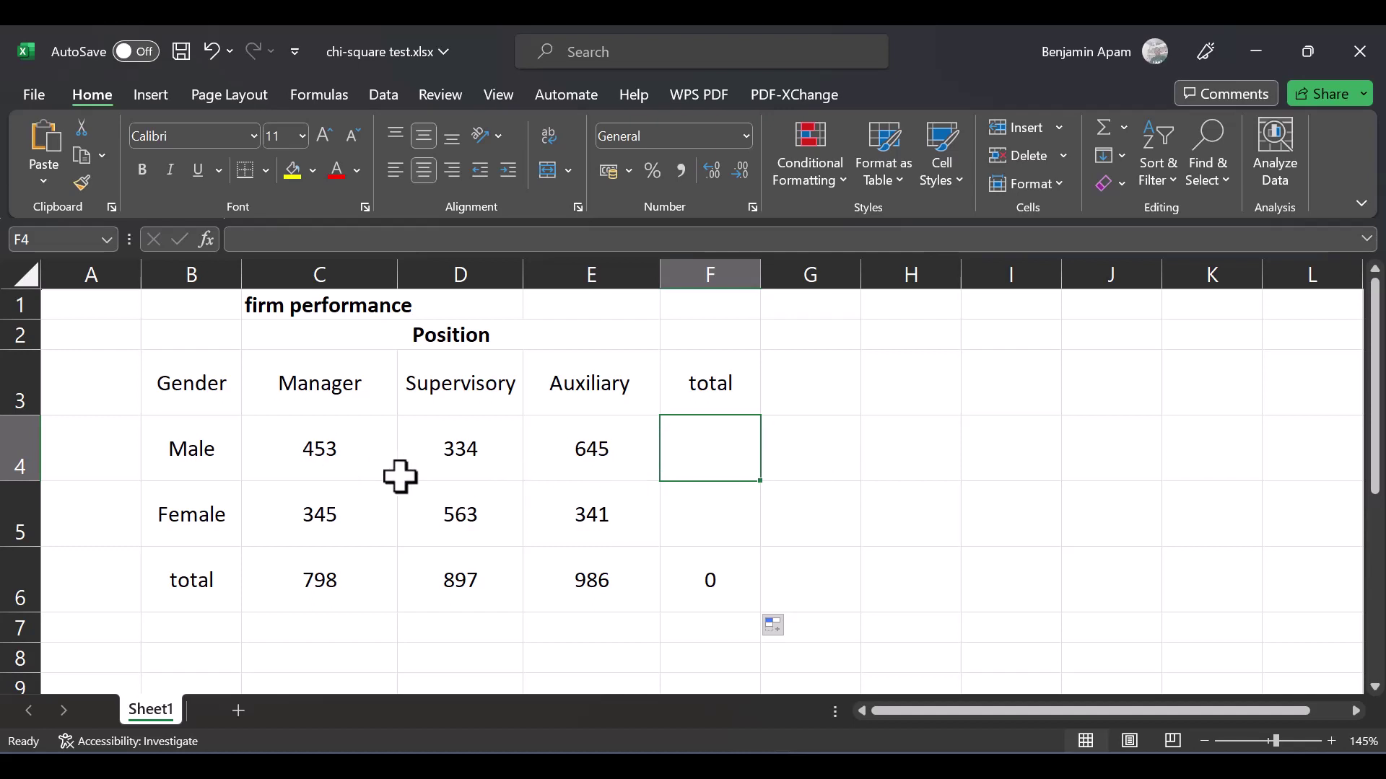
left_click(320, 456)
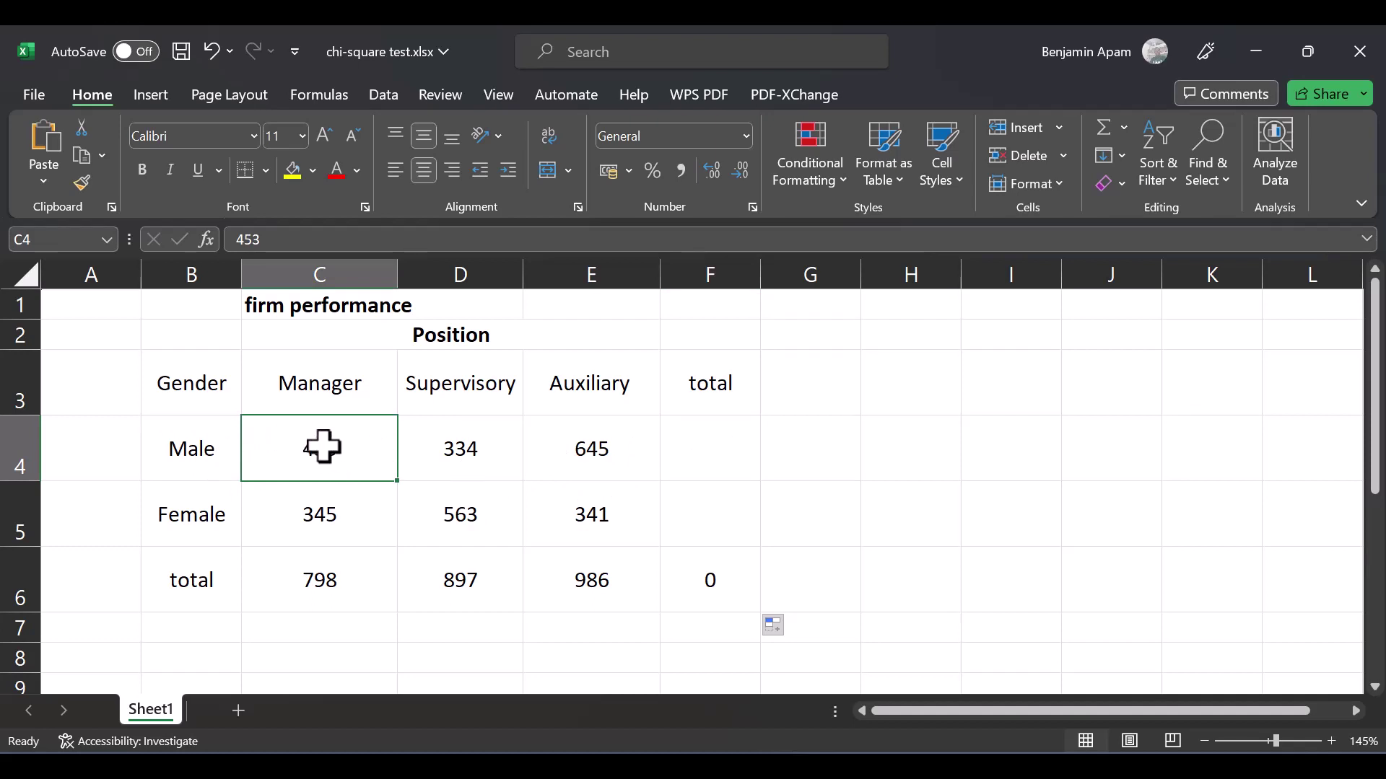
left_click_drag(323, 447, 754, 433)
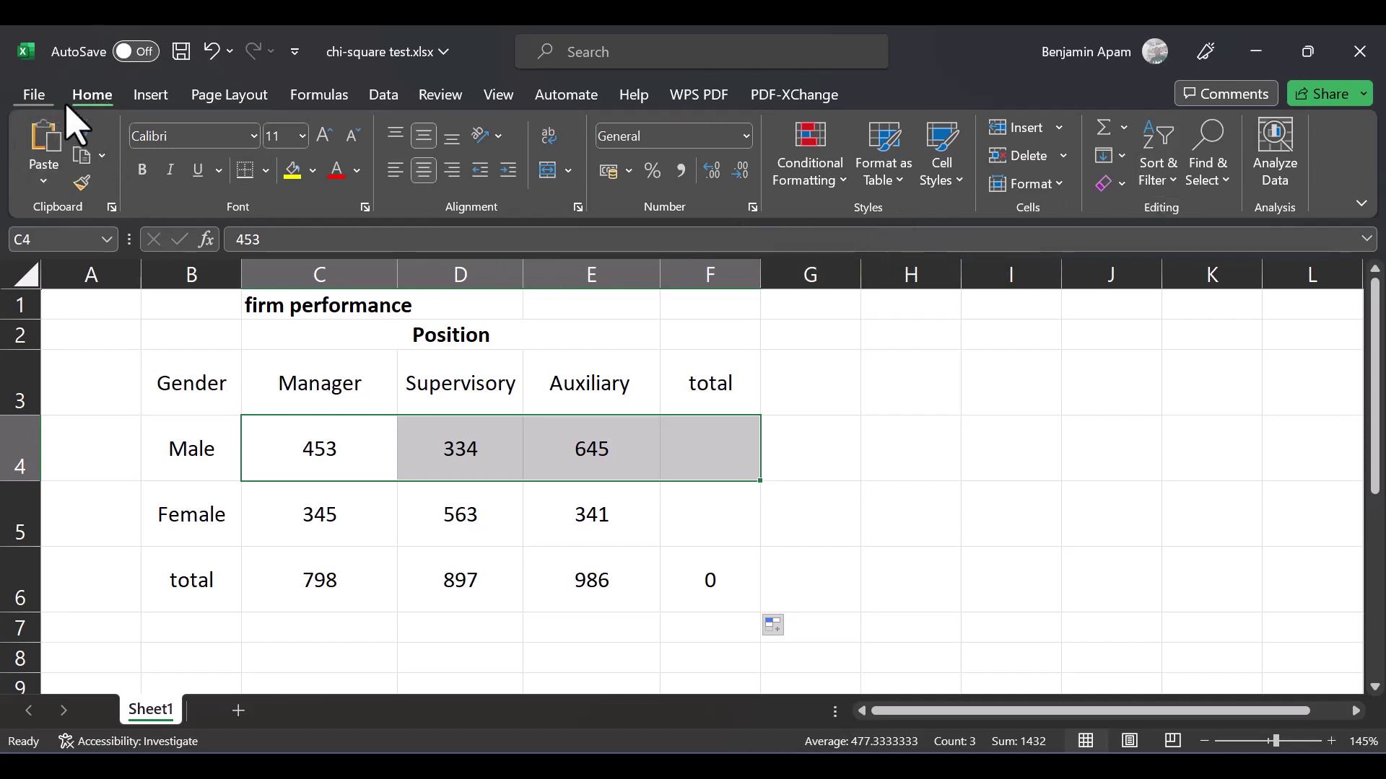
left_click(1095, 130)
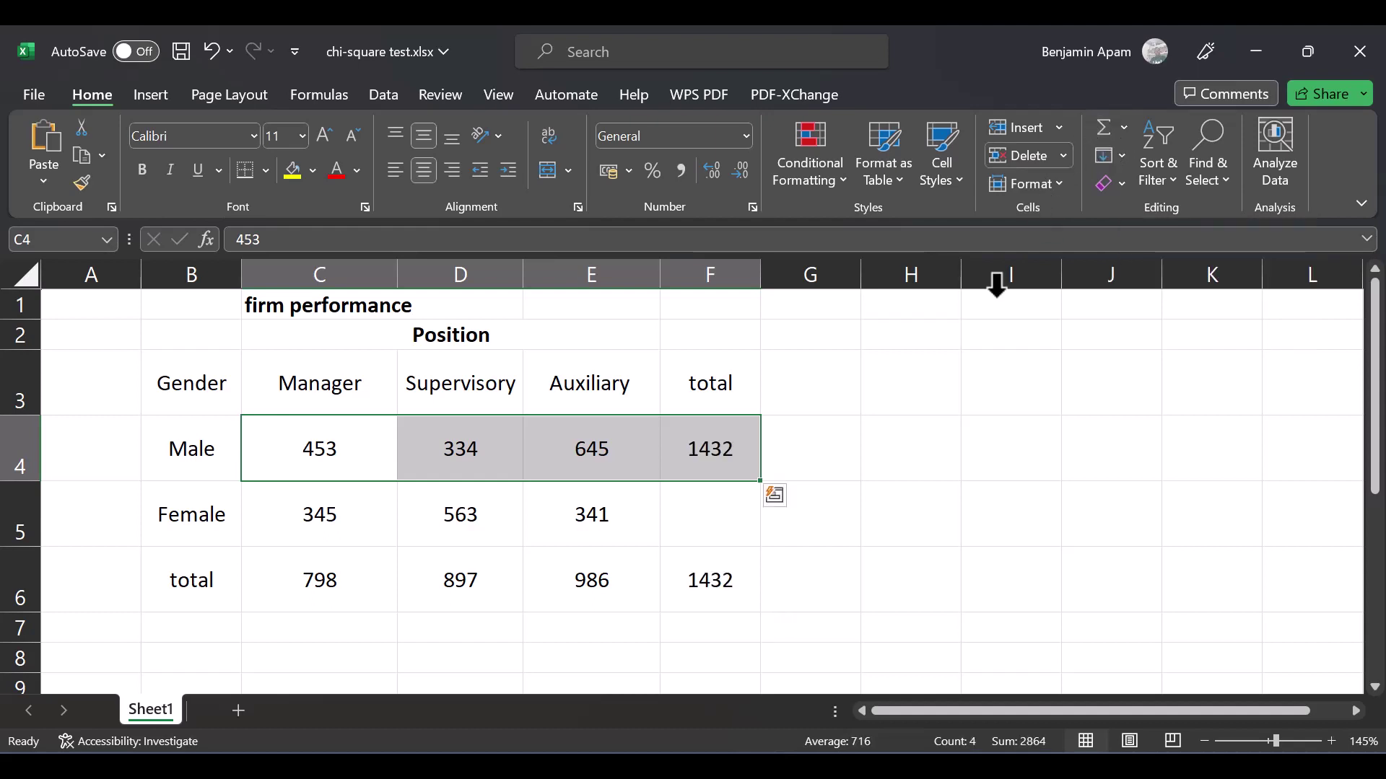
- Check the SUM formula in F4 and fill it down to F5 for the Female row total
left_click(718, 449)
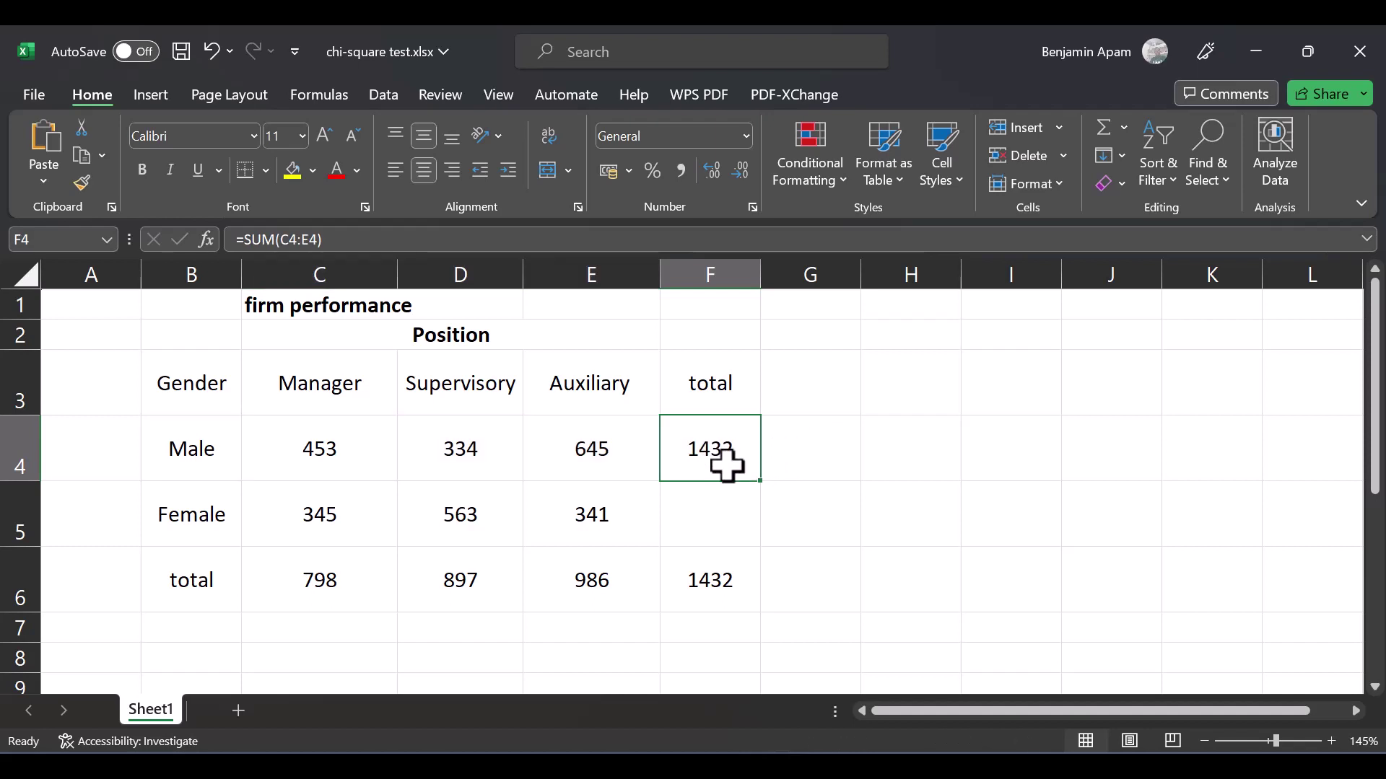
left_click_drag(345, 243, 202, 248)
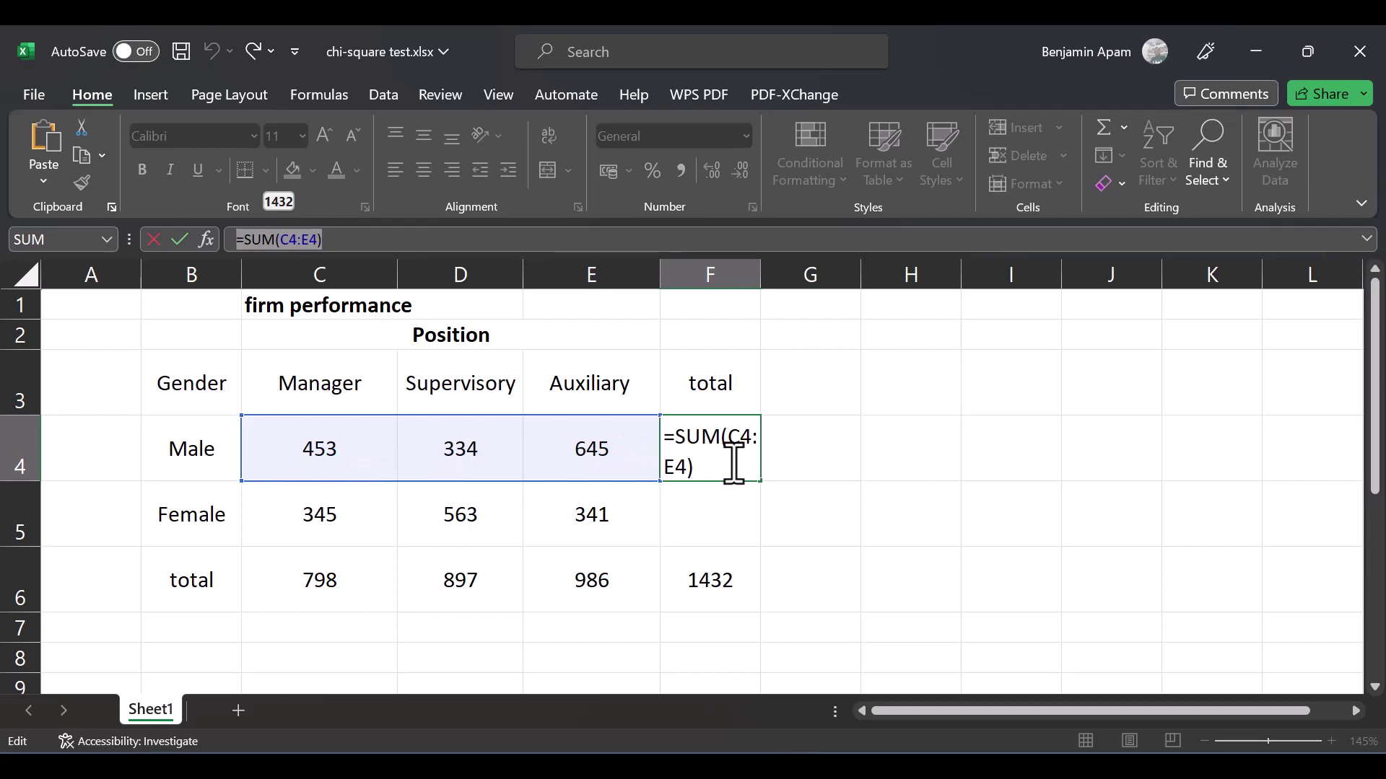
key("ctrl+Return")
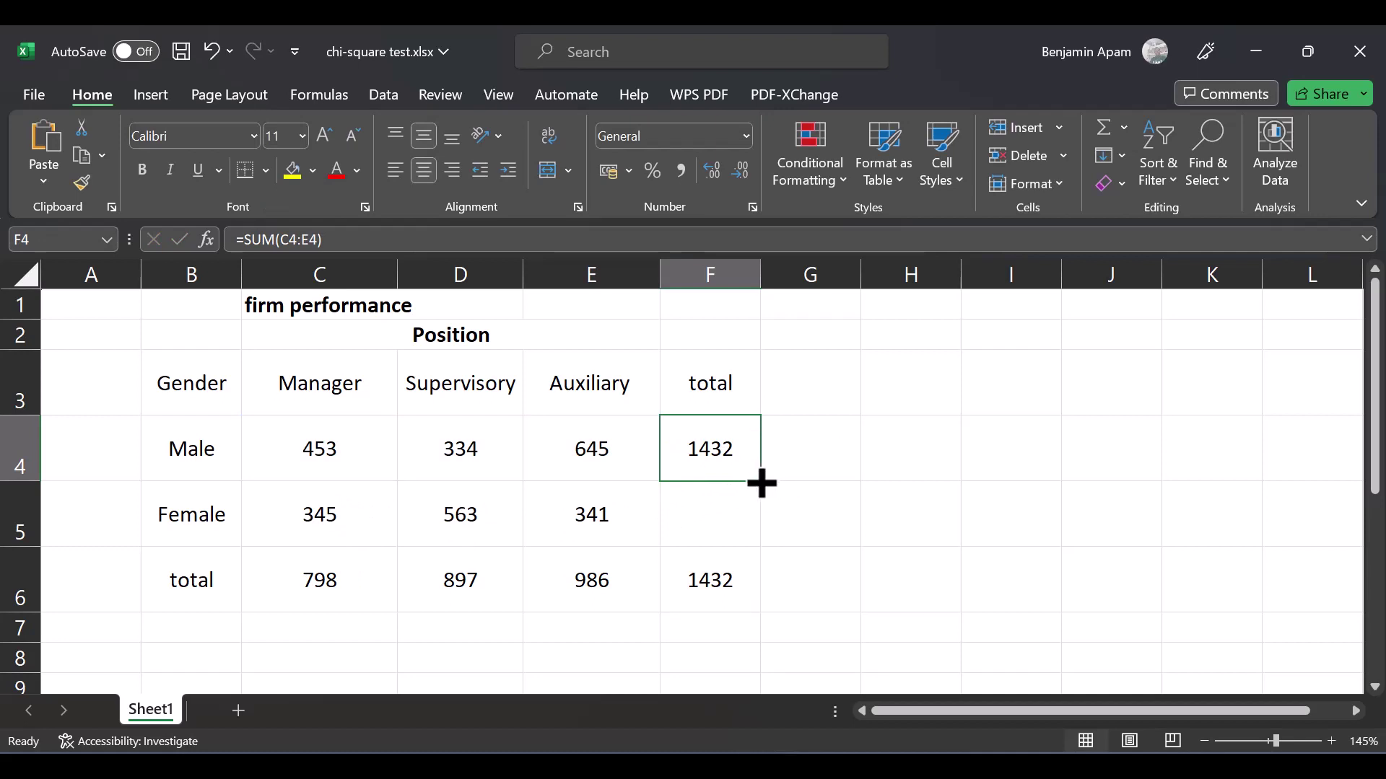
left_click_drag(761, 484, 750, 534)
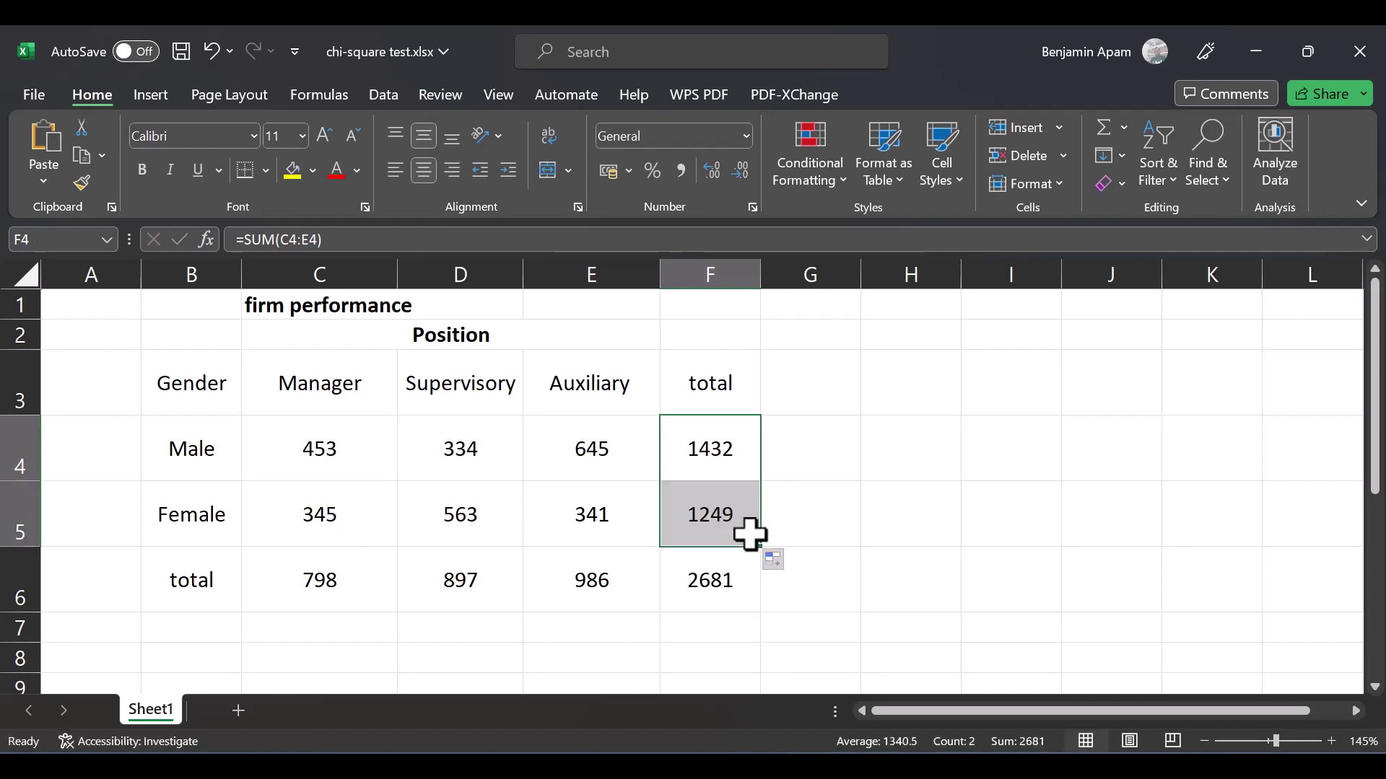
left_click(717, 586)
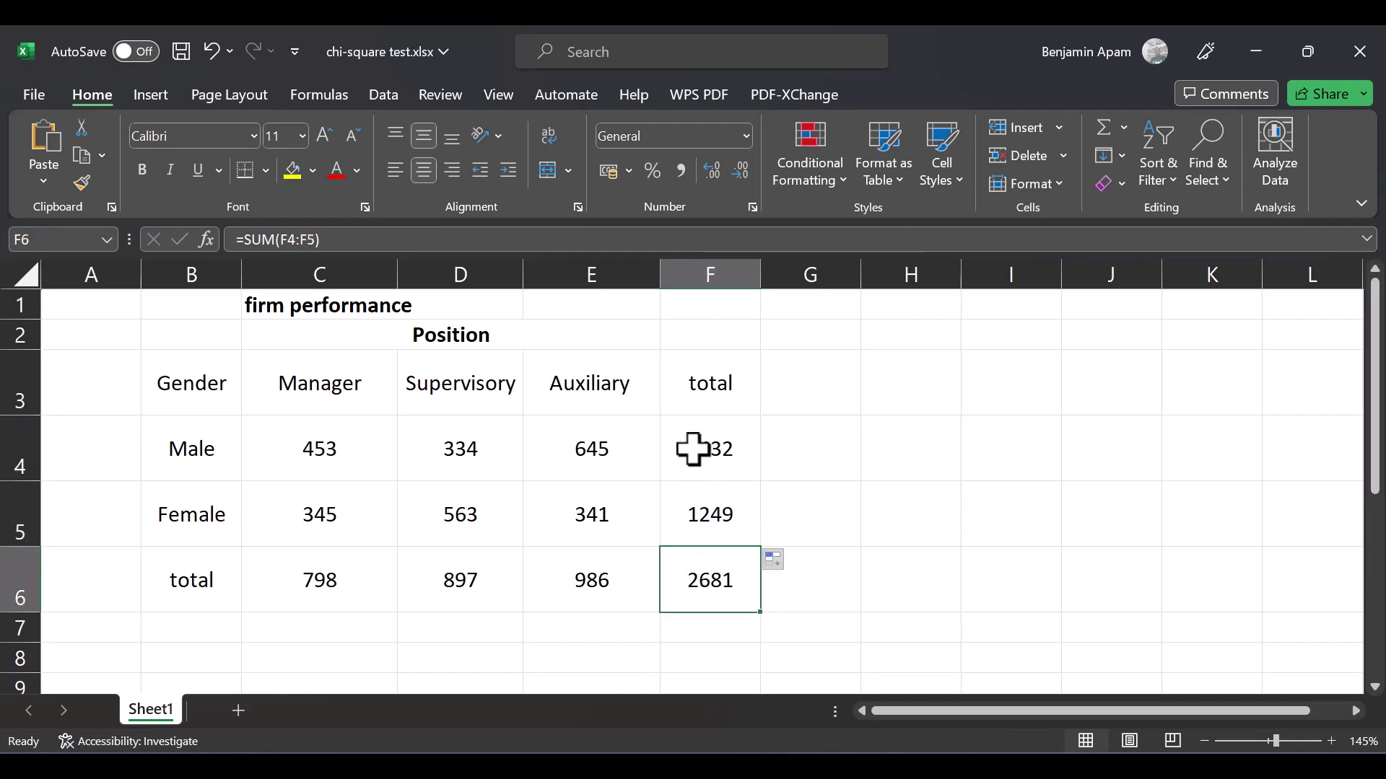